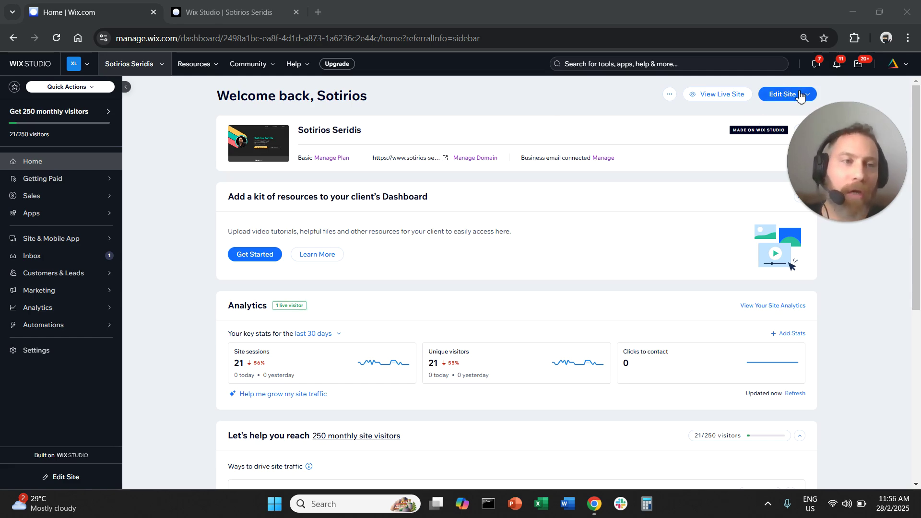
From the Pages panel, add a blank static page and name it '404 Error'.
click(223, 12)
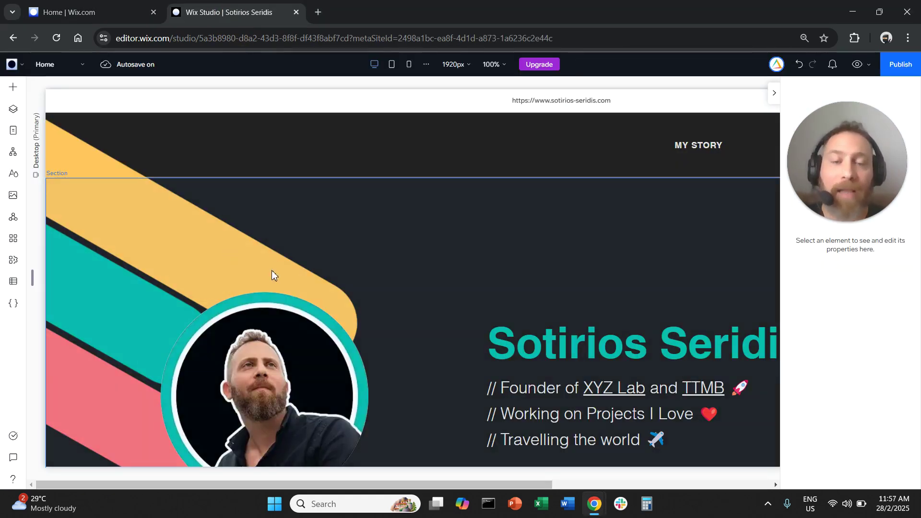
click(15, 131)
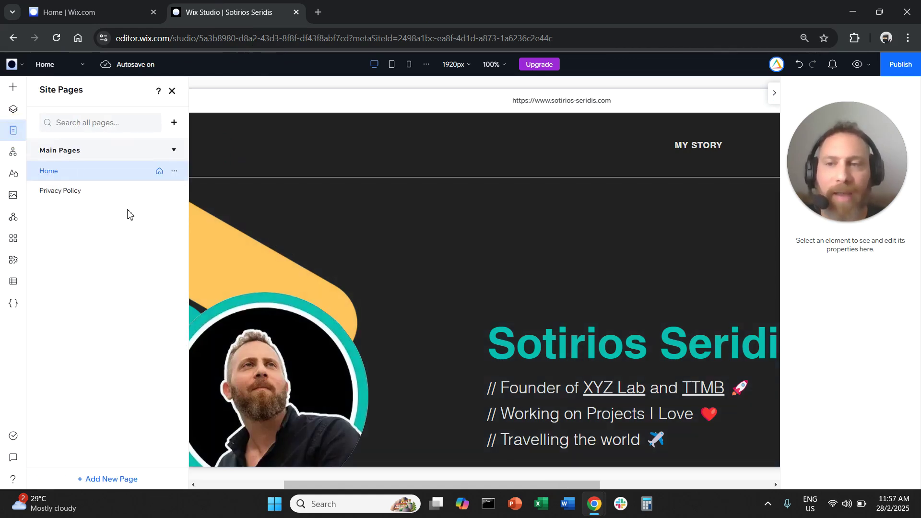
click(105, 479)
click(152, 383)
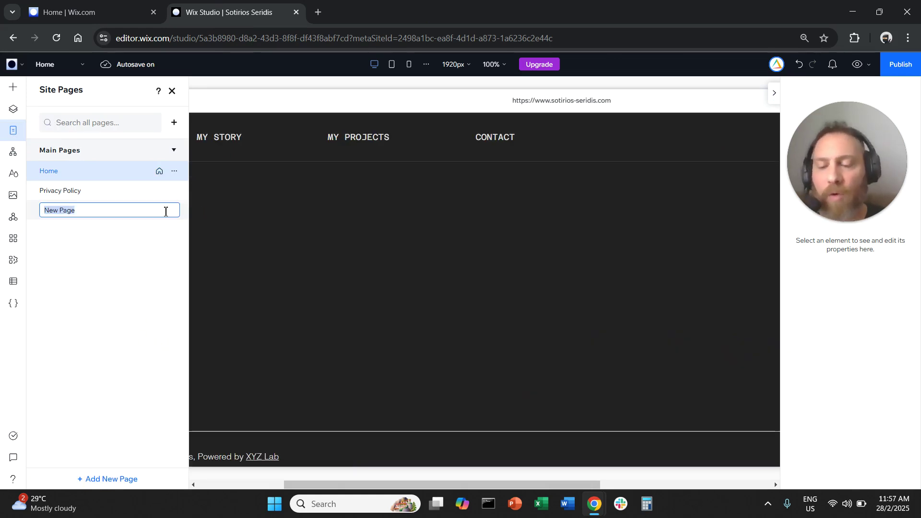
text(404)
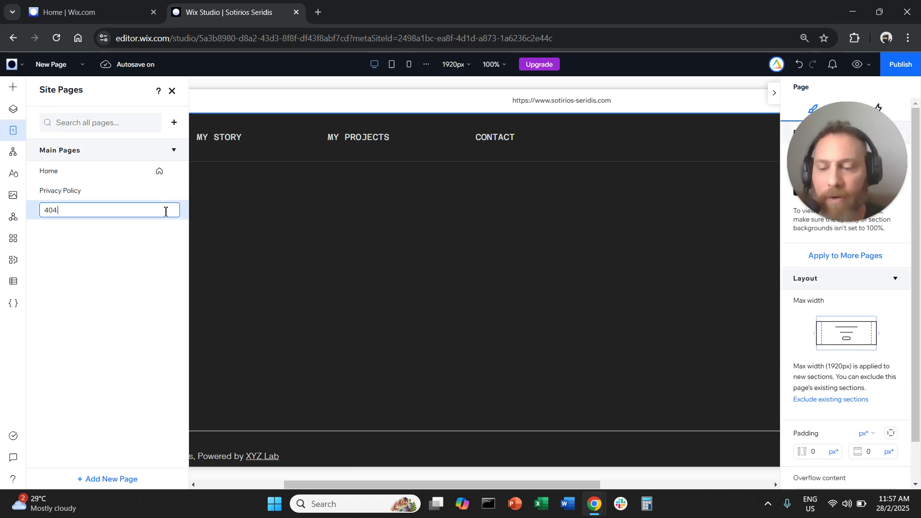
text( Error)
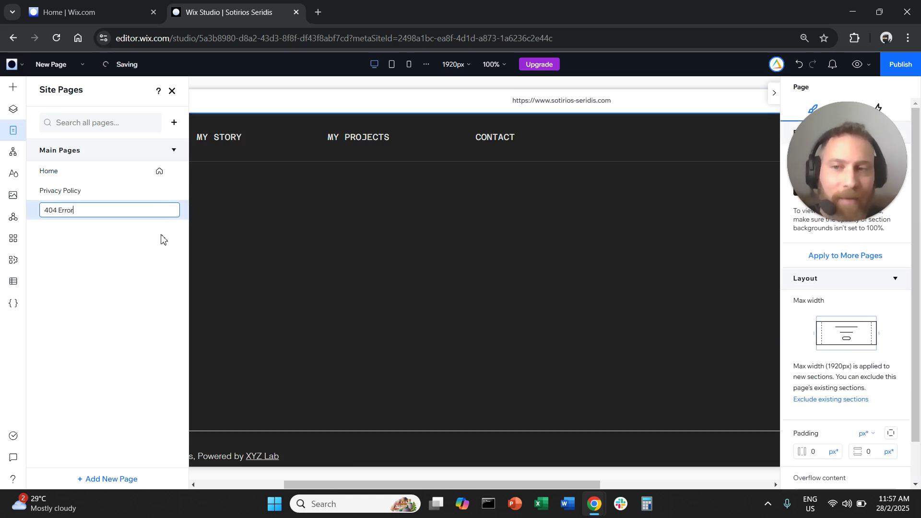
click(163, 235)
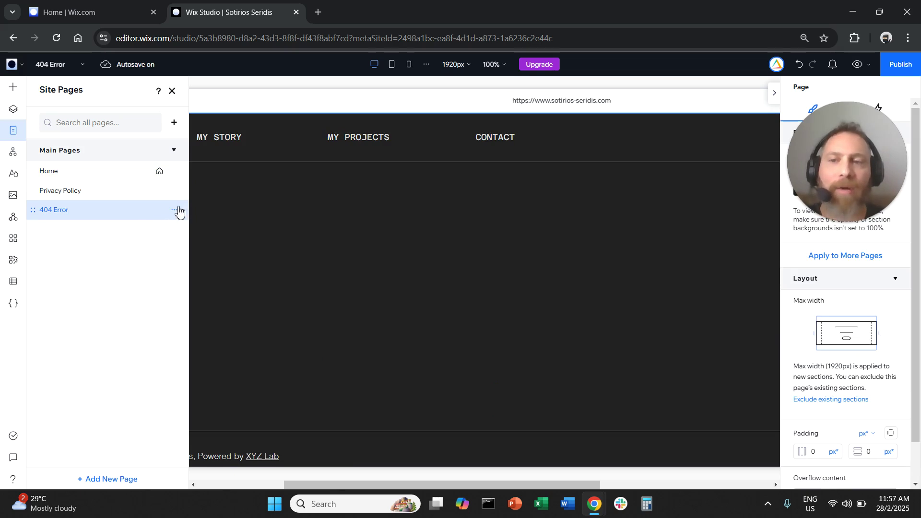
In the 404 Error page's SEO Basics, replace the slug 'blank' with 'error404'.
click(176, 216)
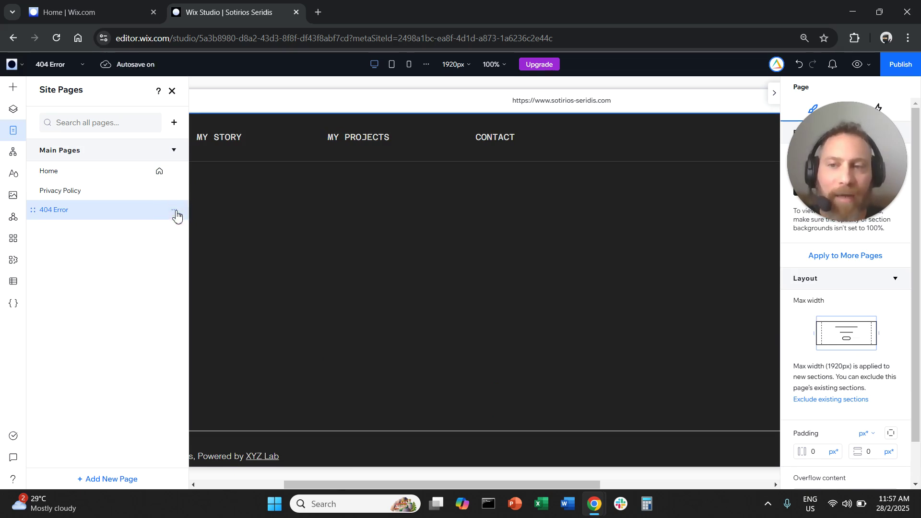
click(175, 213)
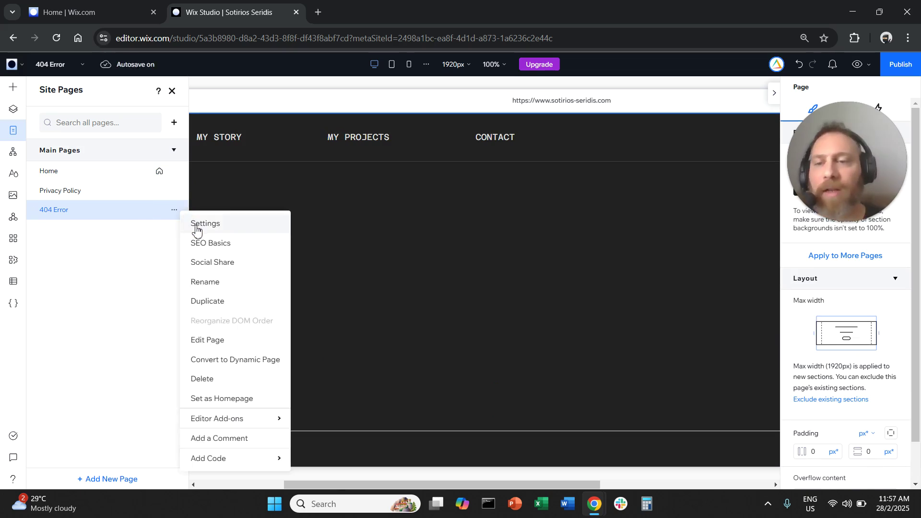
click(196, 246)
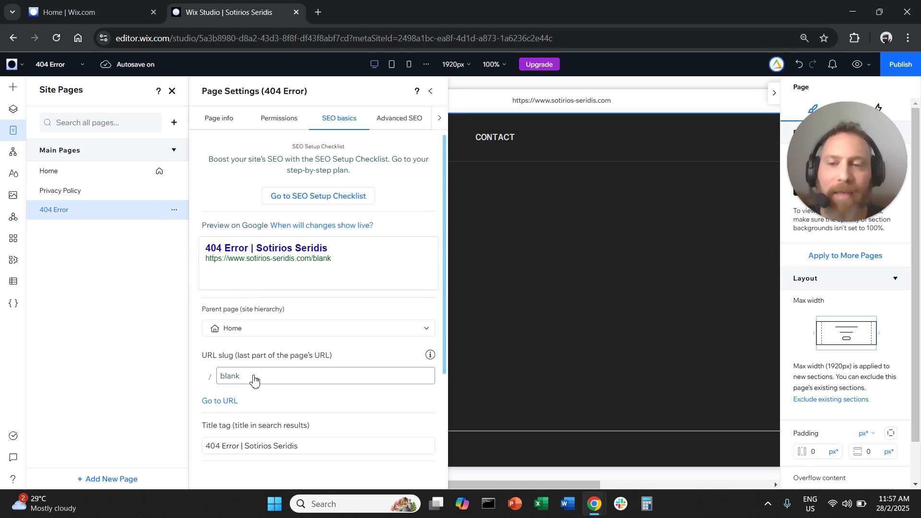
double_click(249, 375)
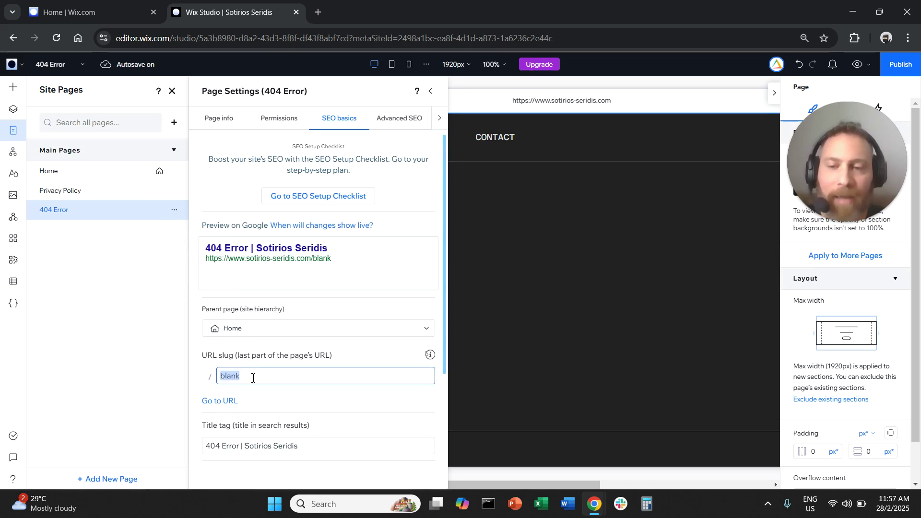
text(error404)
drag(223, 380, 313, 361)
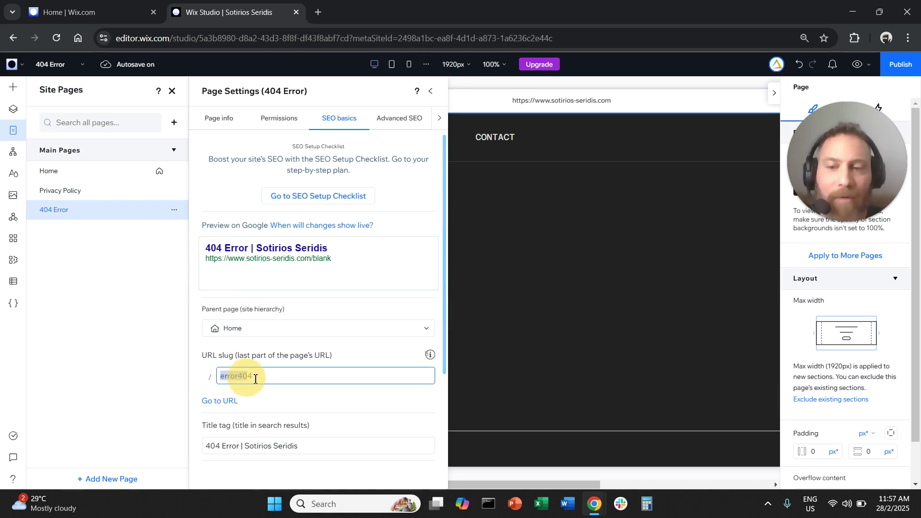
Save the error404 slug and look through the 404 Error page's options menu.
click(317, 355)
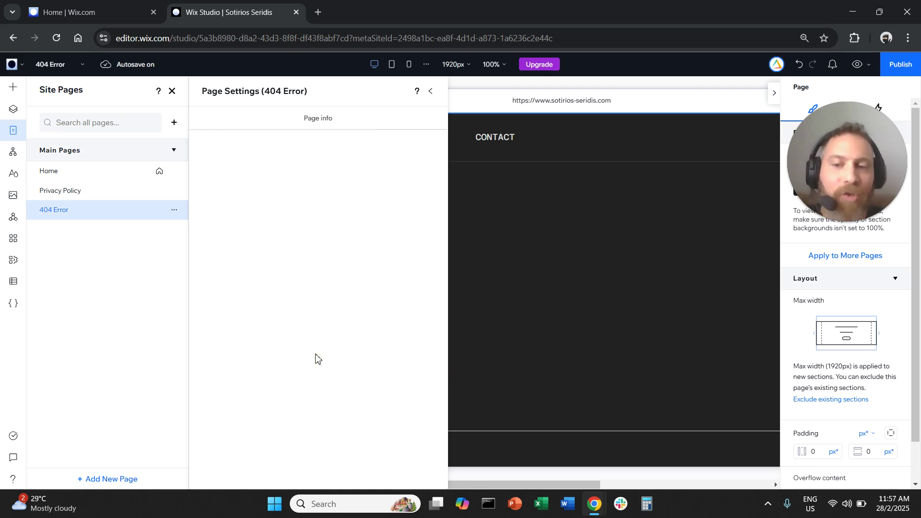
click(175, 210)
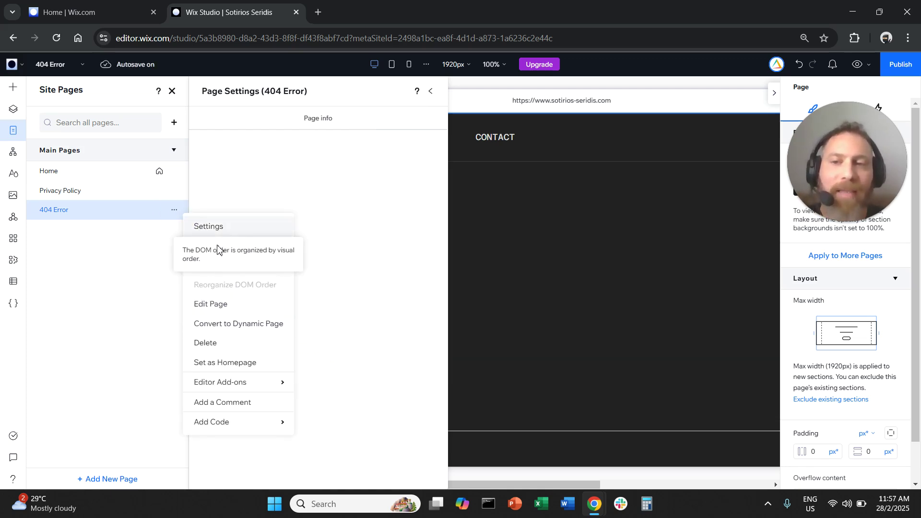
click(154, 297)
click(174, 211)
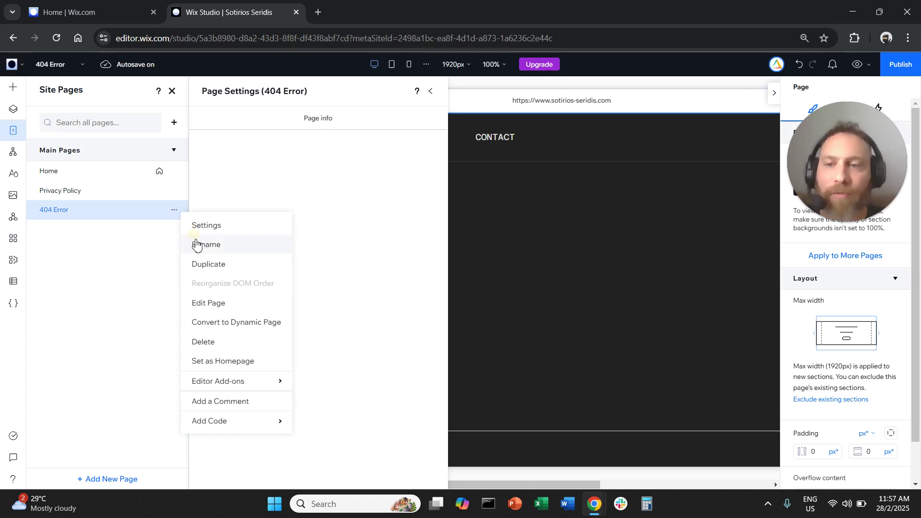
click(135, 284)
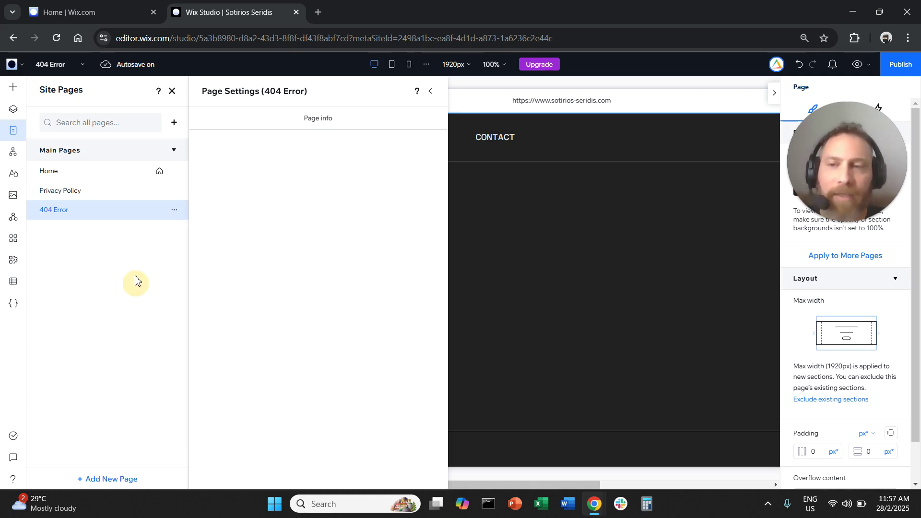
Dismiss the page options, then close Page Settings and the Site Pages panel.
click(175, 210)
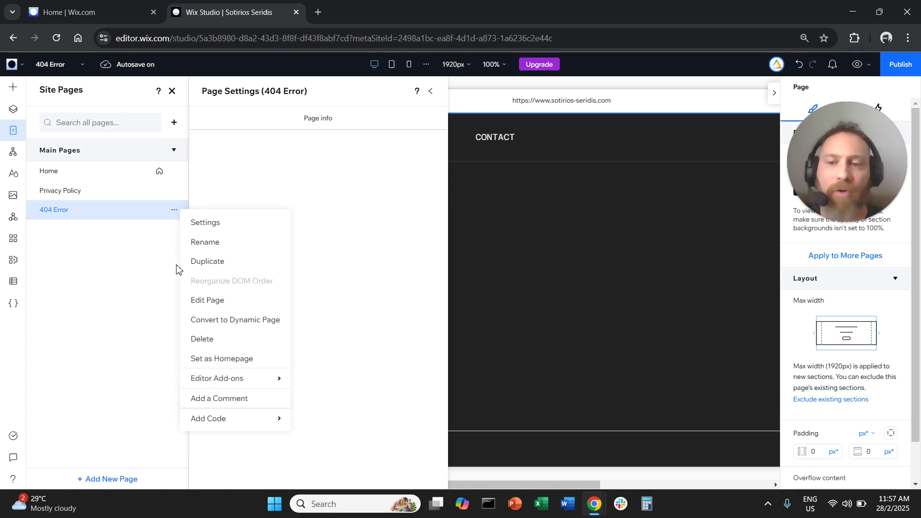
click(154, 288)
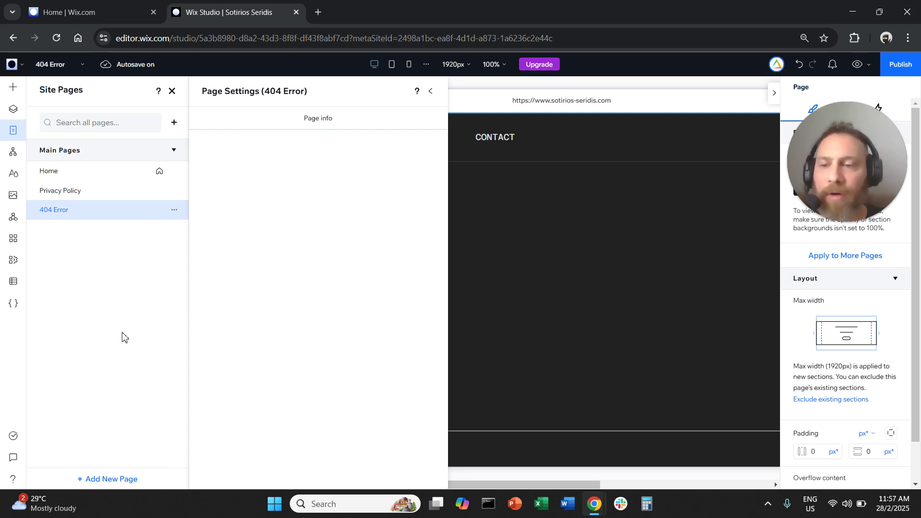
click(431, 94)
click(172, 91)
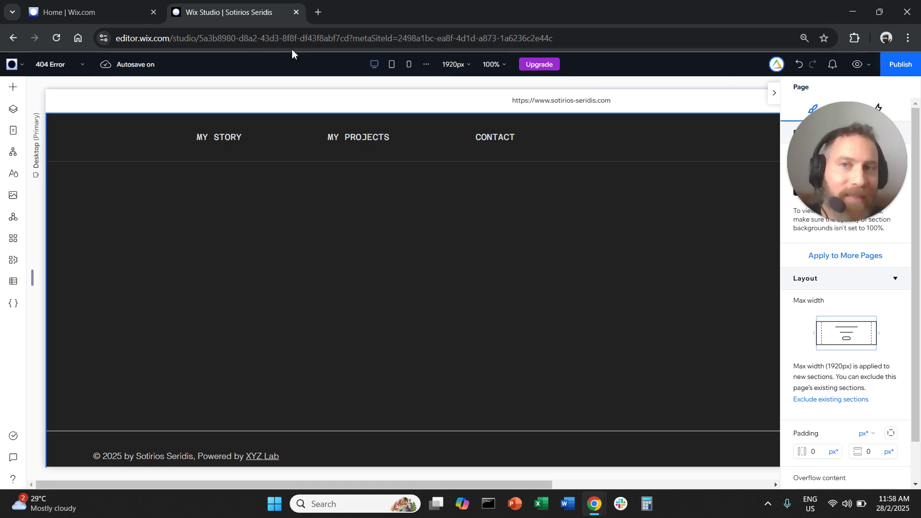
Load the live site in a new tab and visit a nonexistent address to see the default 404.
click(317, 12)
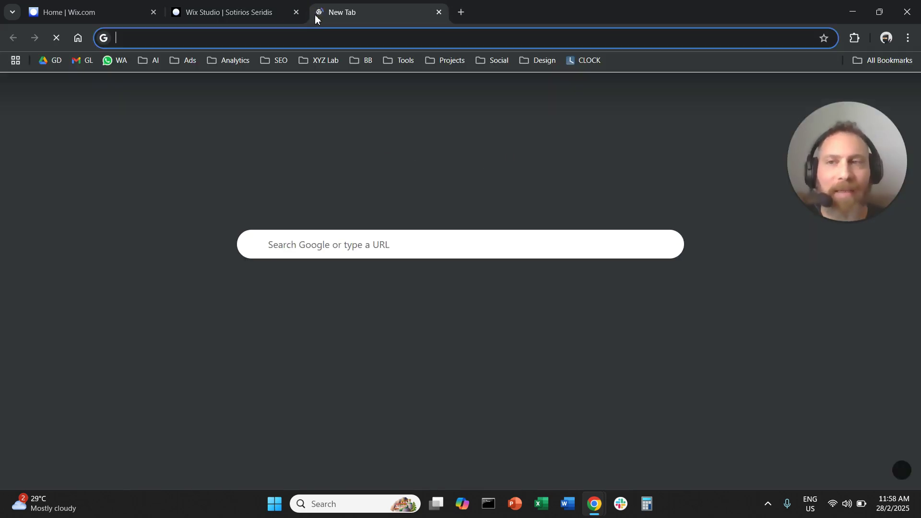
text(soti)
key(Return)
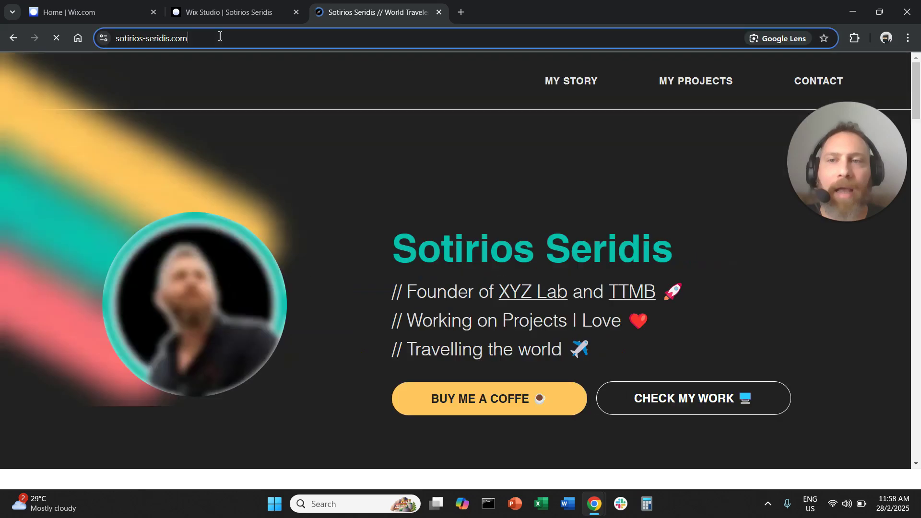
click(245, 38)
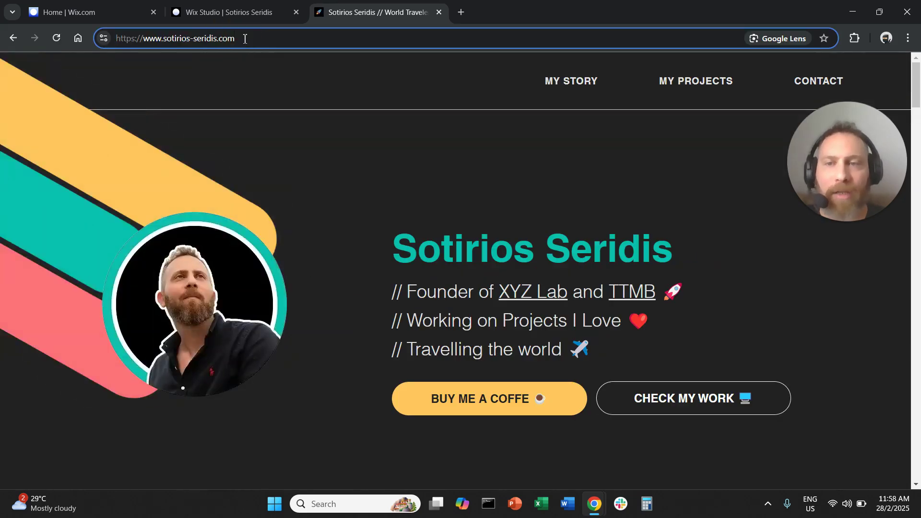
text(/test)
key(Return)
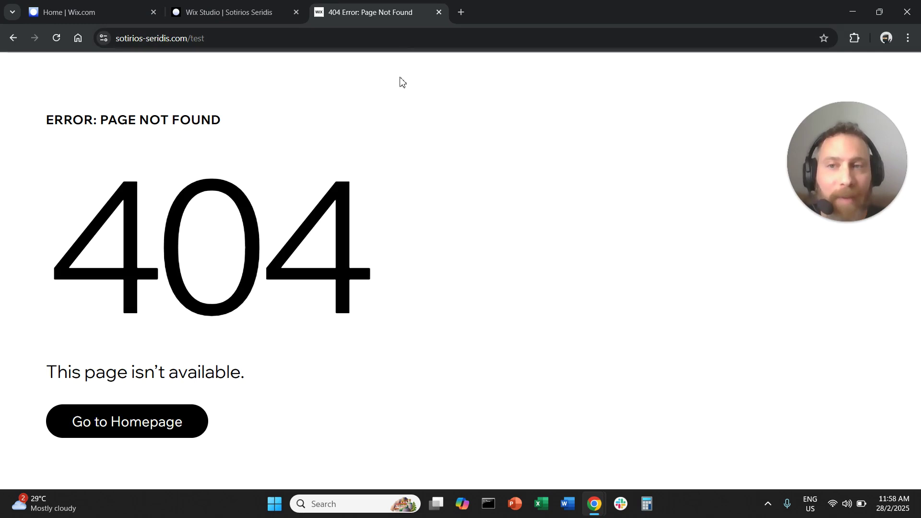
click(438, 12)
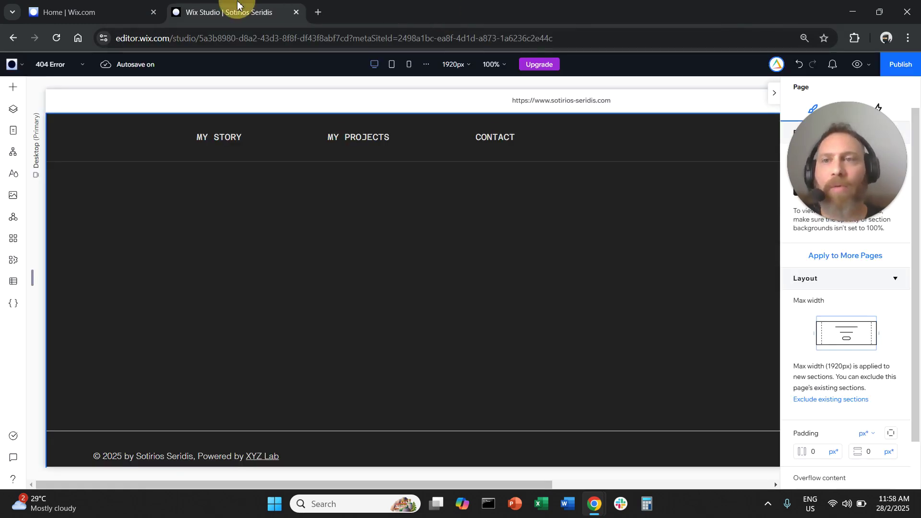
click(95, 20)
click(224, 13)
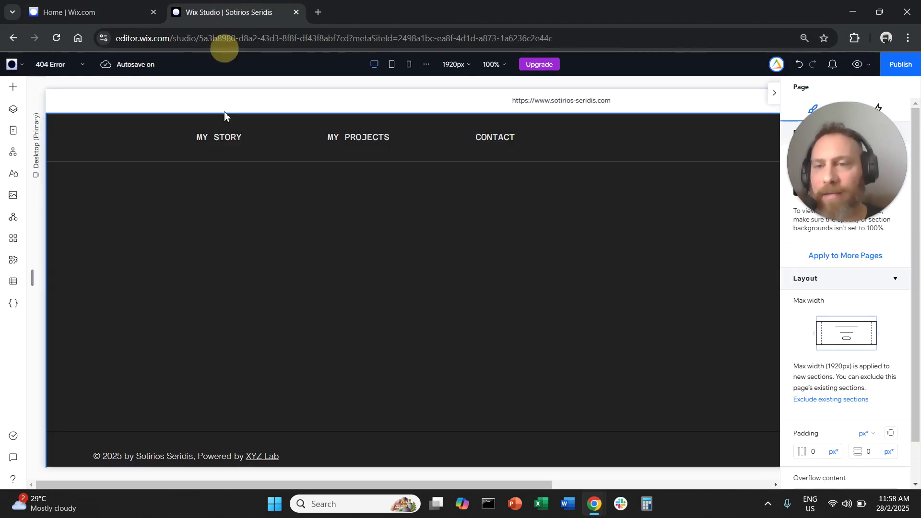
click(12, 131)
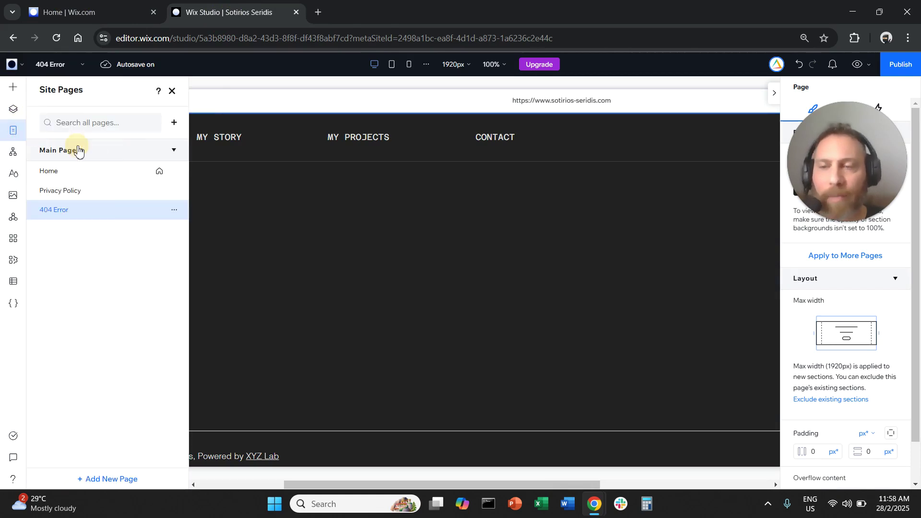
click(173, 214)
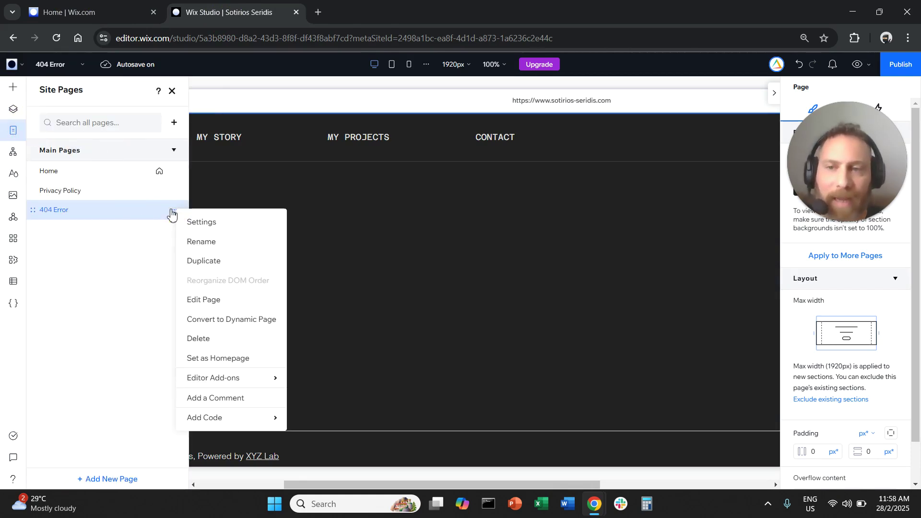
click(142, 259)
click(174, 192)
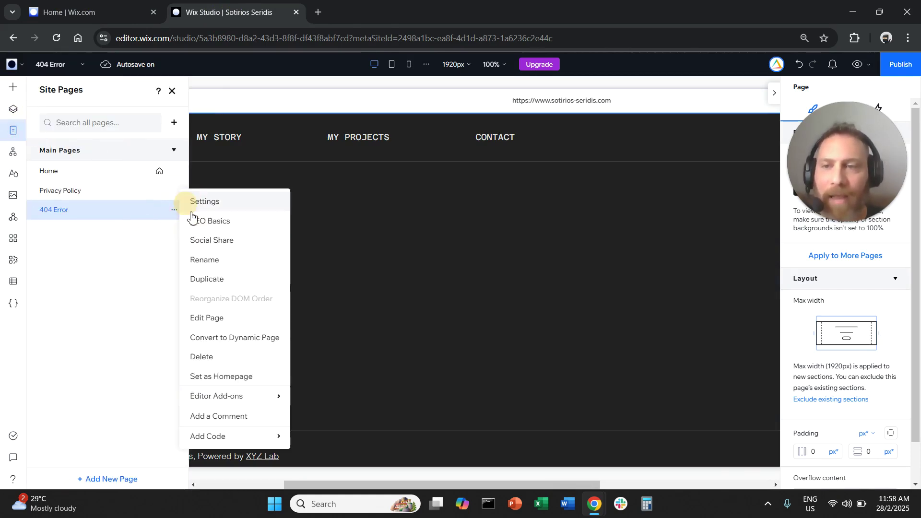
click(209, 223)
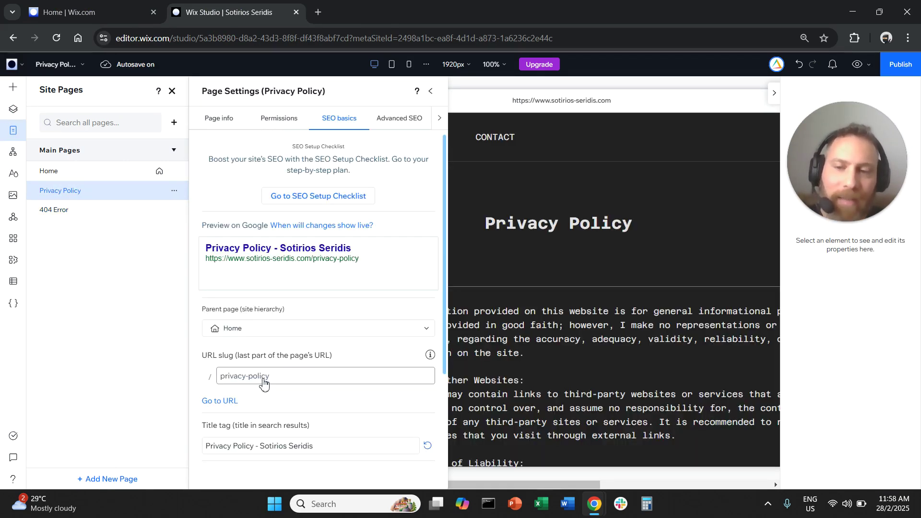
triple_click(264, 378)
text(error404)
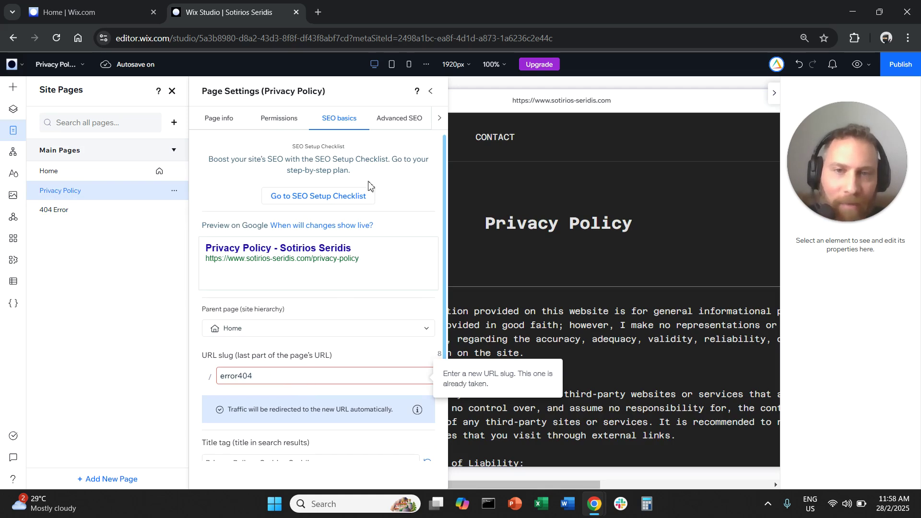
click(431, 91)
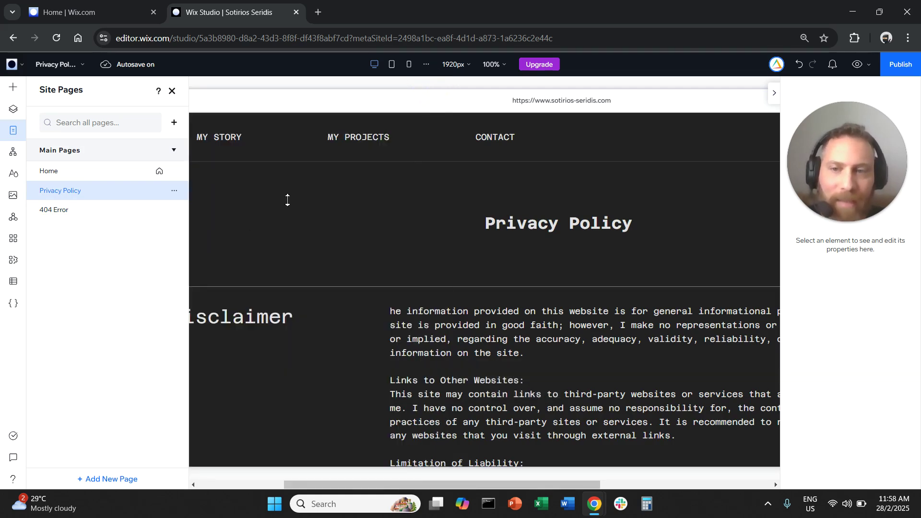
click(173, 191)
click(219, 228)
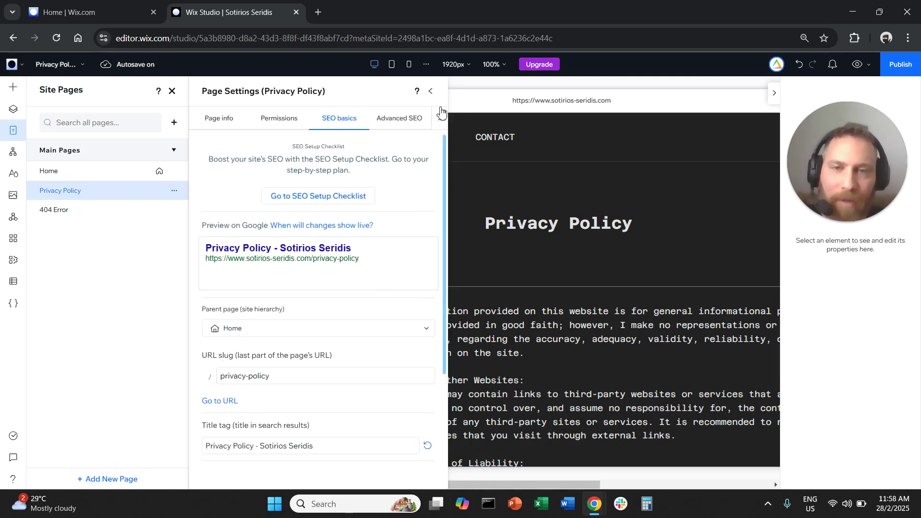
click(432, 91)
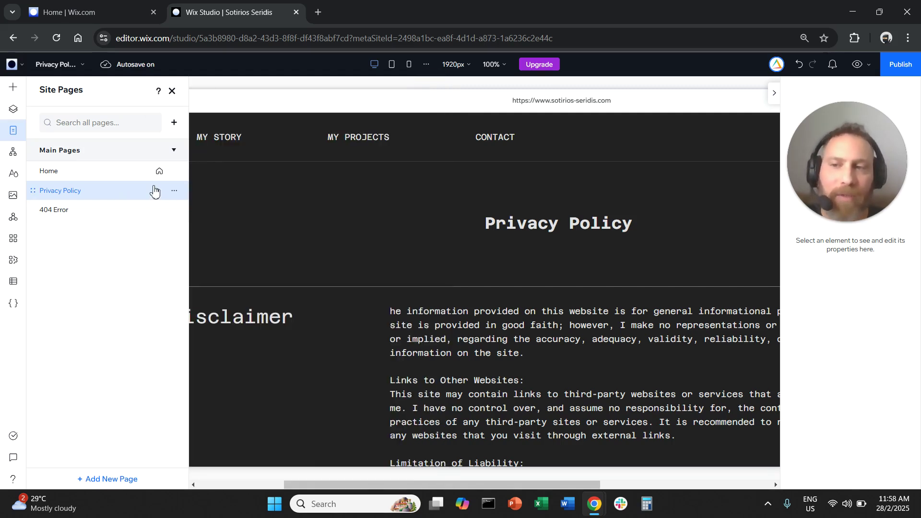
click(112, 207)
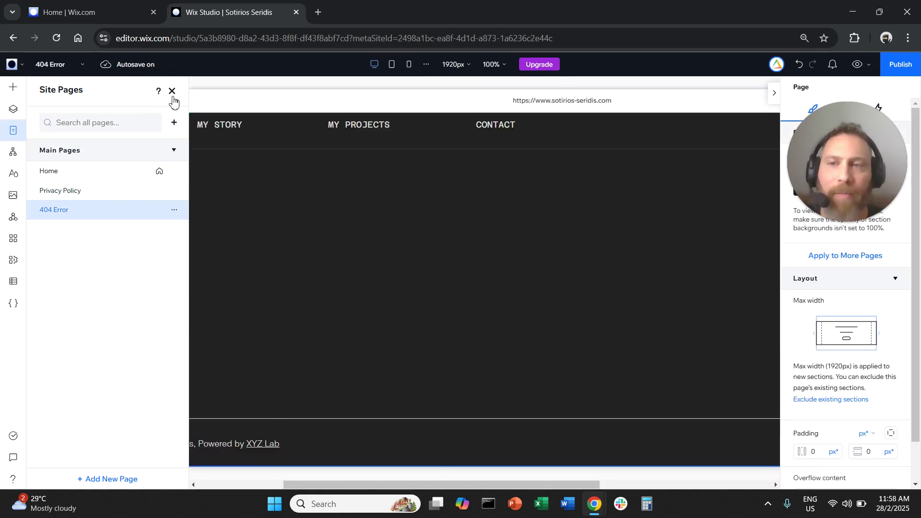
click(173, 93)
Publish the site and dismiss the Congratulations dialog with Done.
click(899, 64)
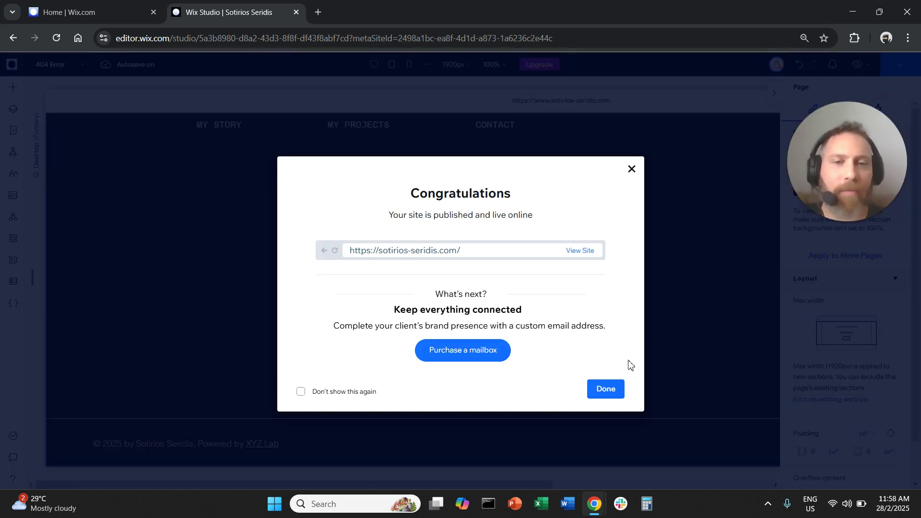
click(607, 388)
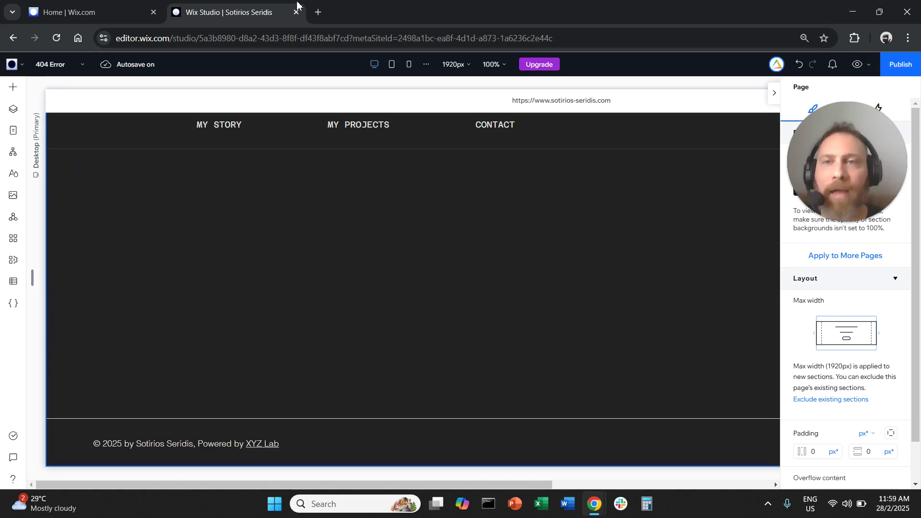
Load sotirios-seridis.com/test in a new tab to confirm the custom 404 Error page appears.
click(319, 9)
text(sotirios-seridis.com)
key(Return)
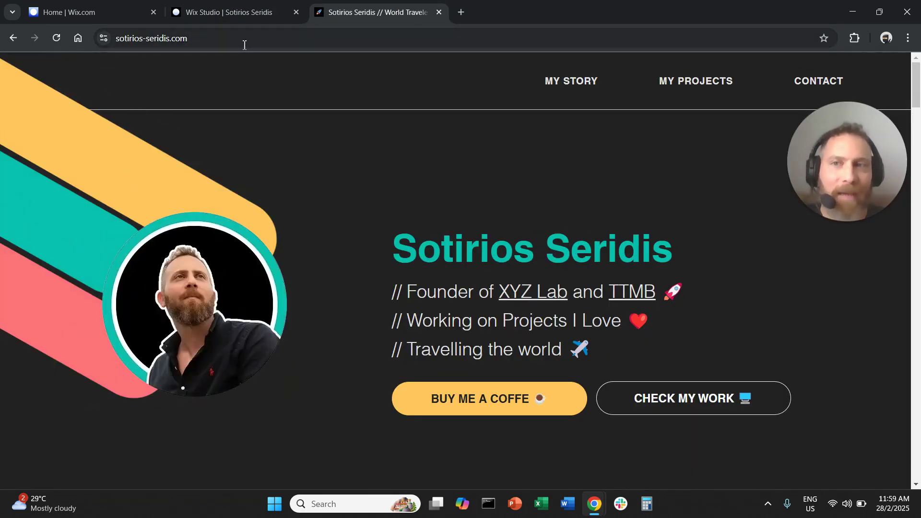
click(250, 41)
click(283, 41)
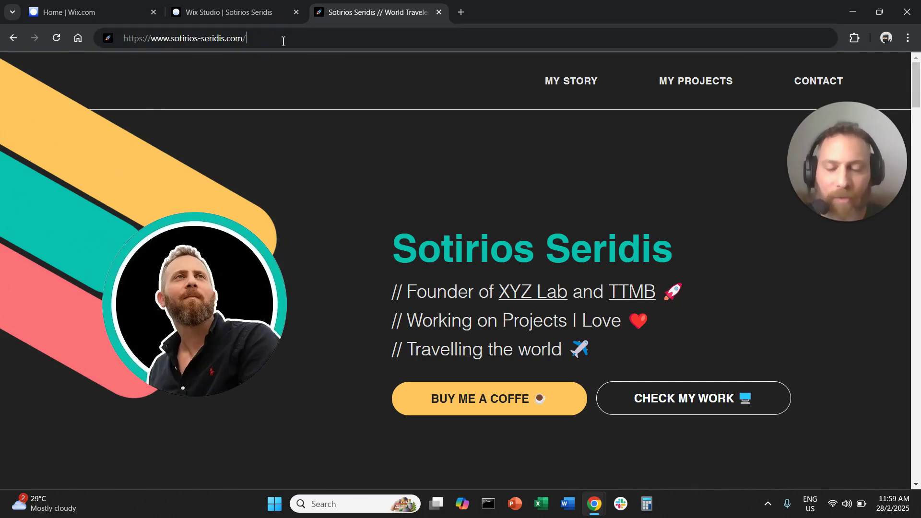
text(test)
key(Return)
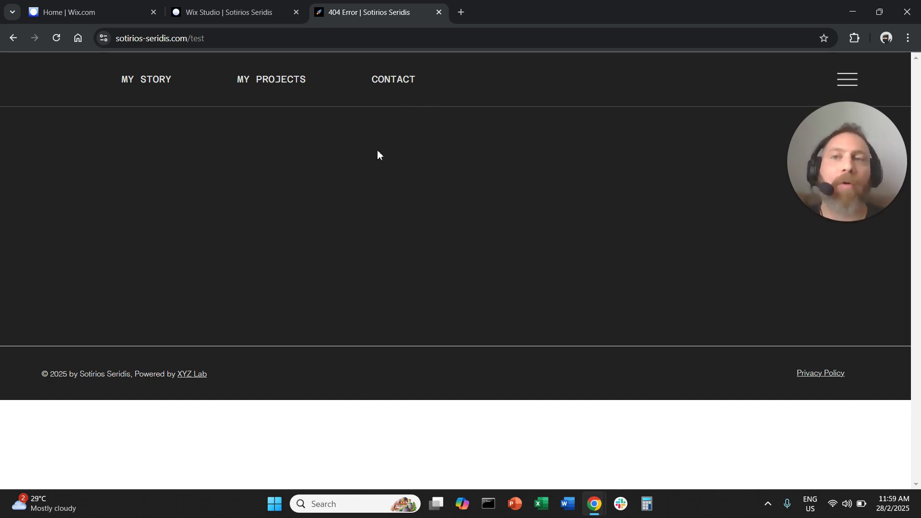
Back in the editor, check the 404 Error page in Pages and select its empty section.
click(238, 12)
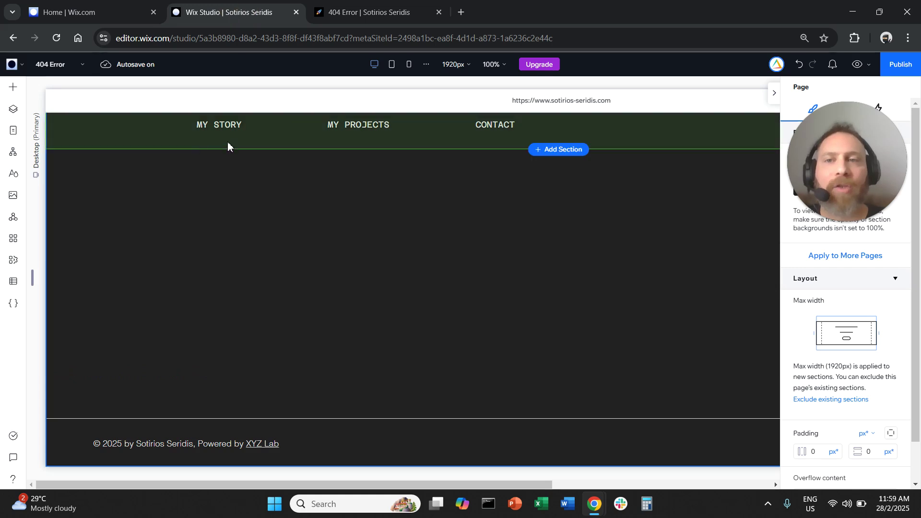
click(13, 131)
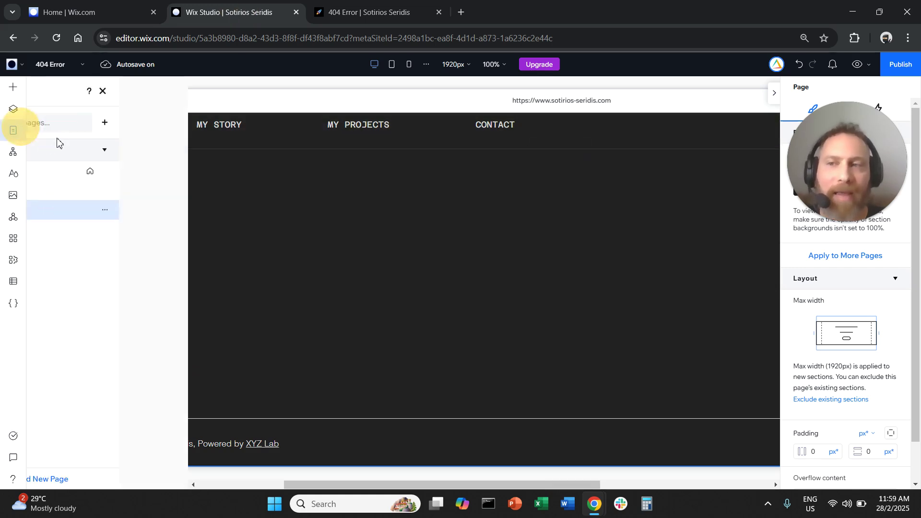
mouse_move(101, 209)
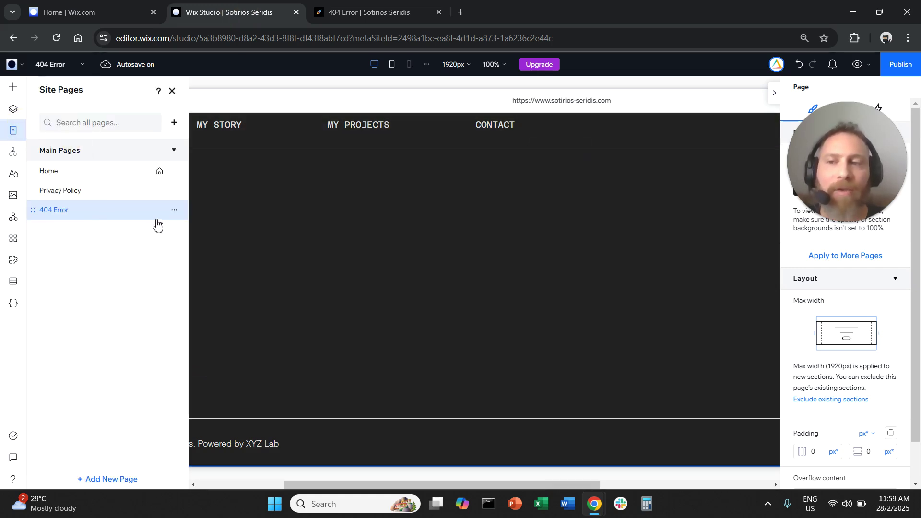
click(176, 208)
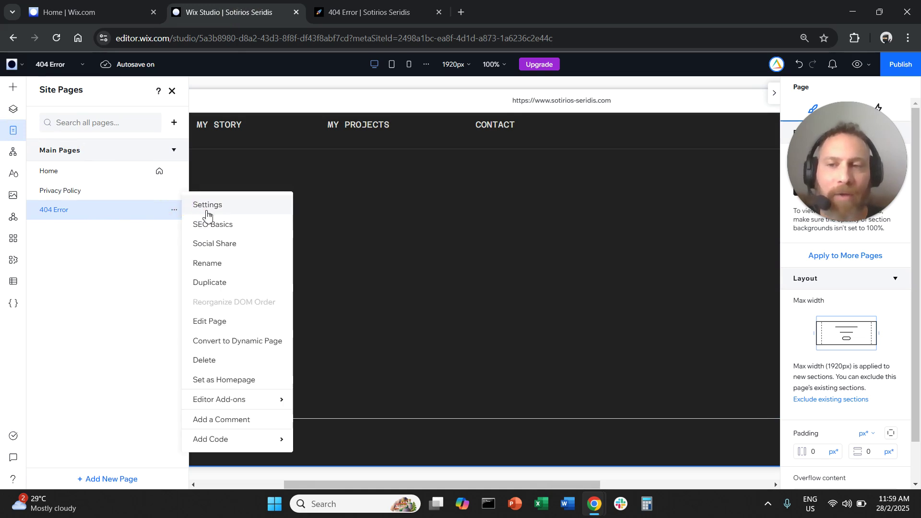
click(130, 272)
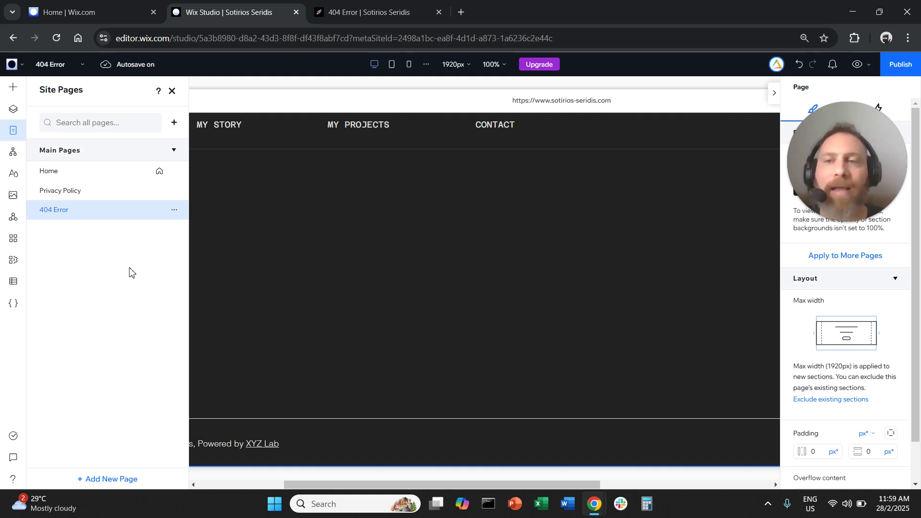
click(314, 241)
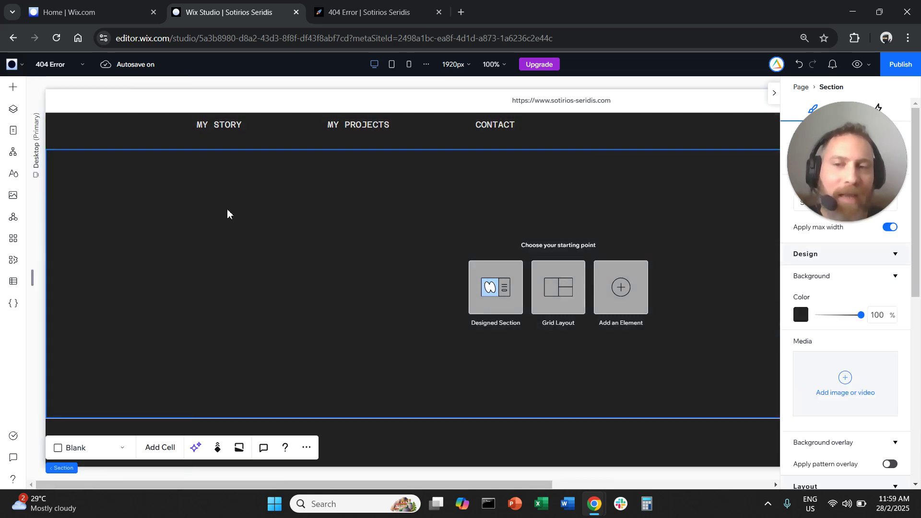